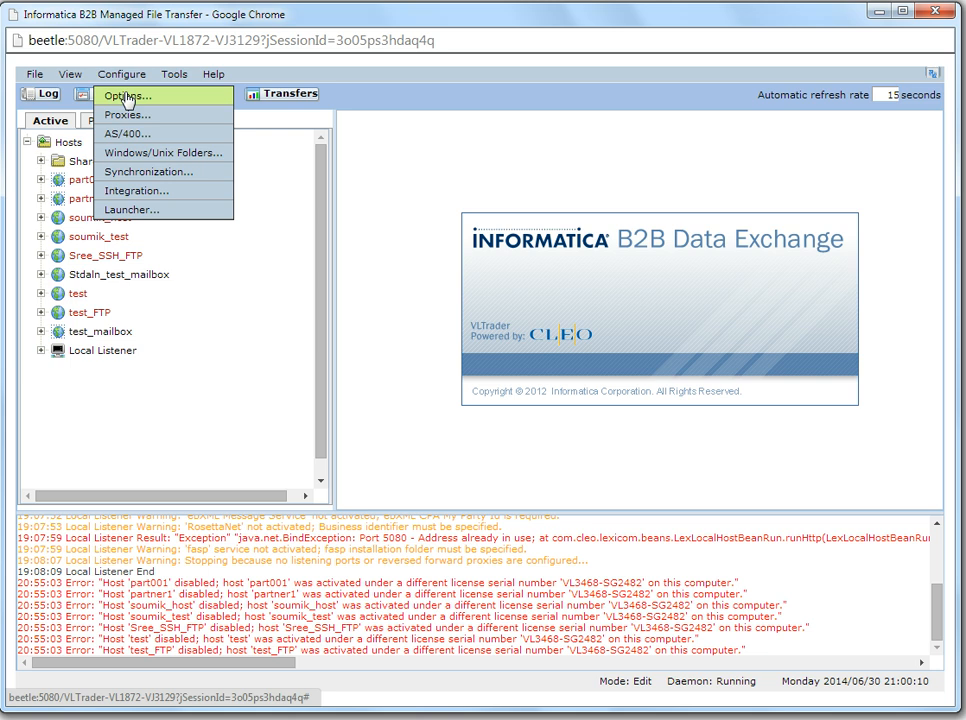
Open the Messages settings of the system options and locate the System Message Level setting.
left_click(128, 96)
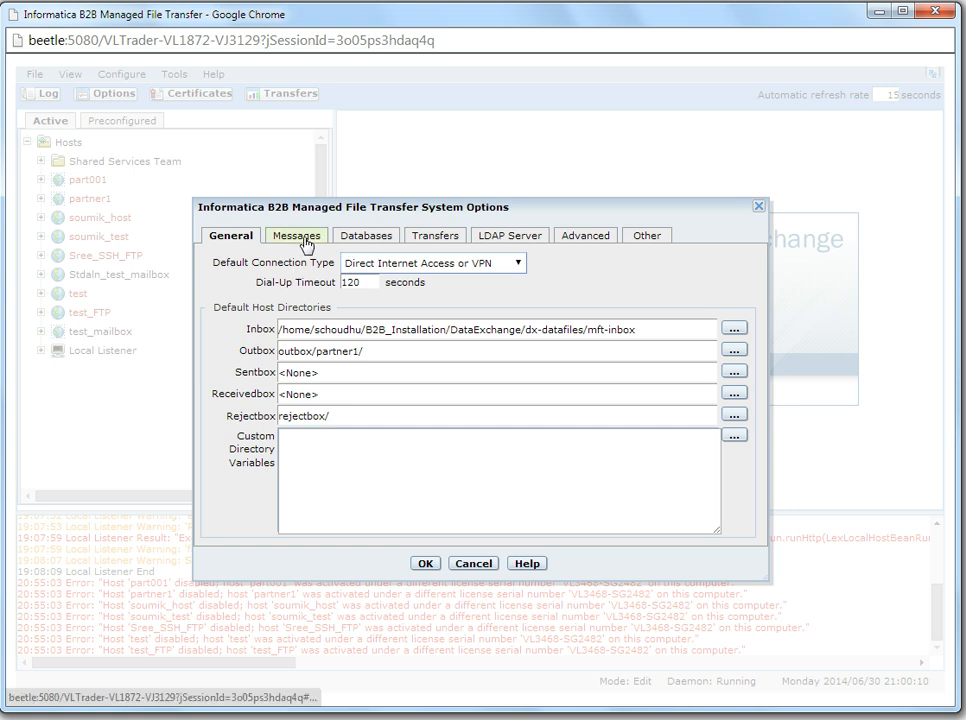
left_click(305, 243)
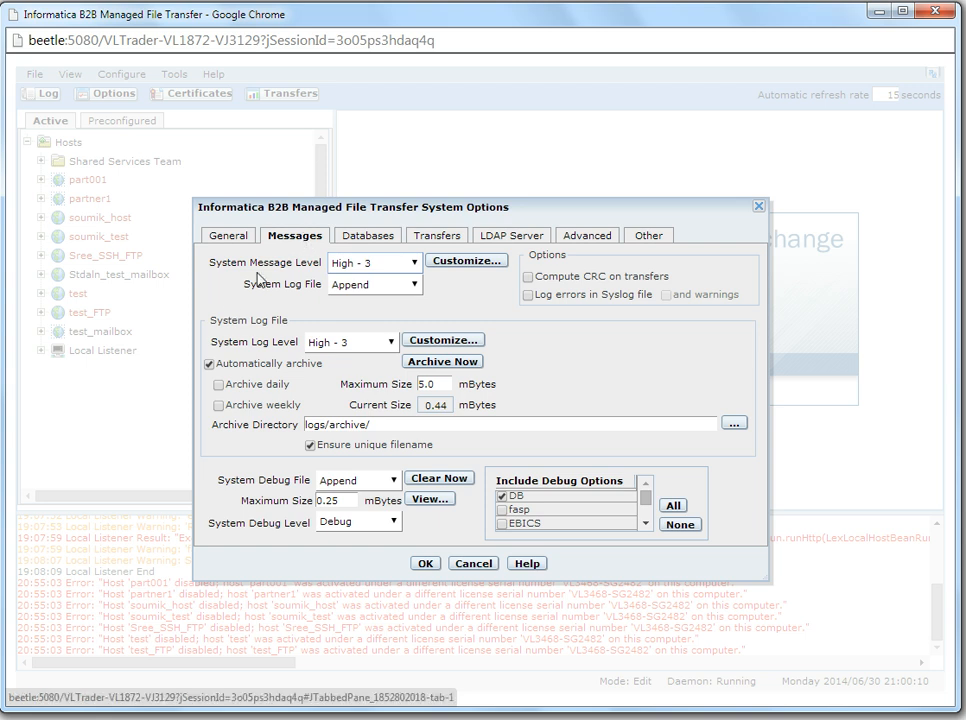
left_click_drag(212, 265, 322, 270)
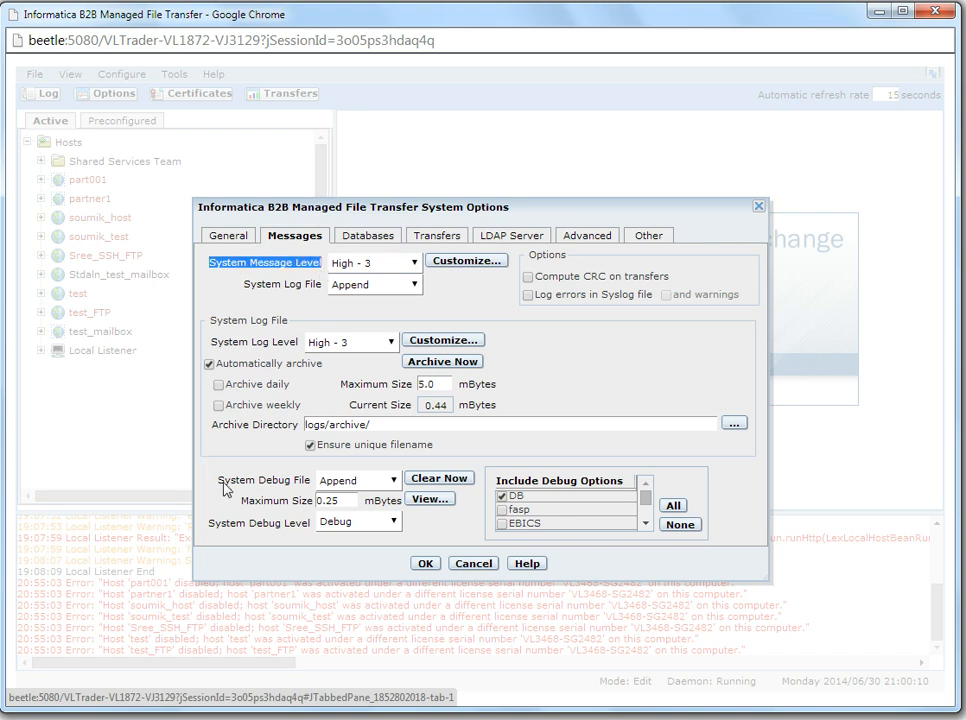
Examine the System Debug File, System Debug Level, Include Debug Options and System Log File settings.
left_click_drag(222, 487, 304, 483)
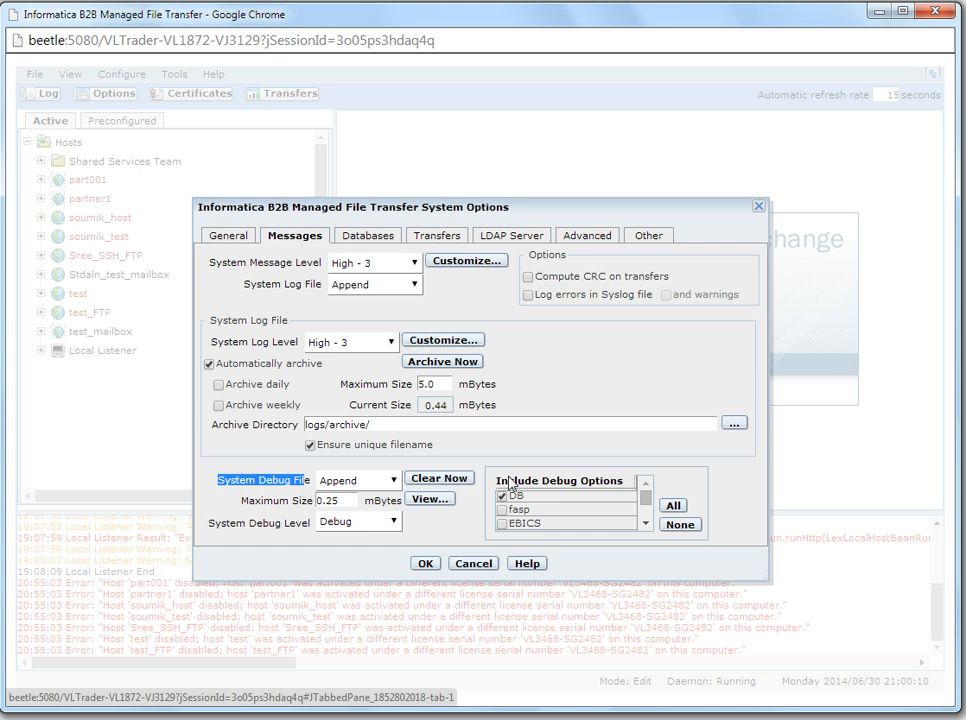
left_click(250, 494)
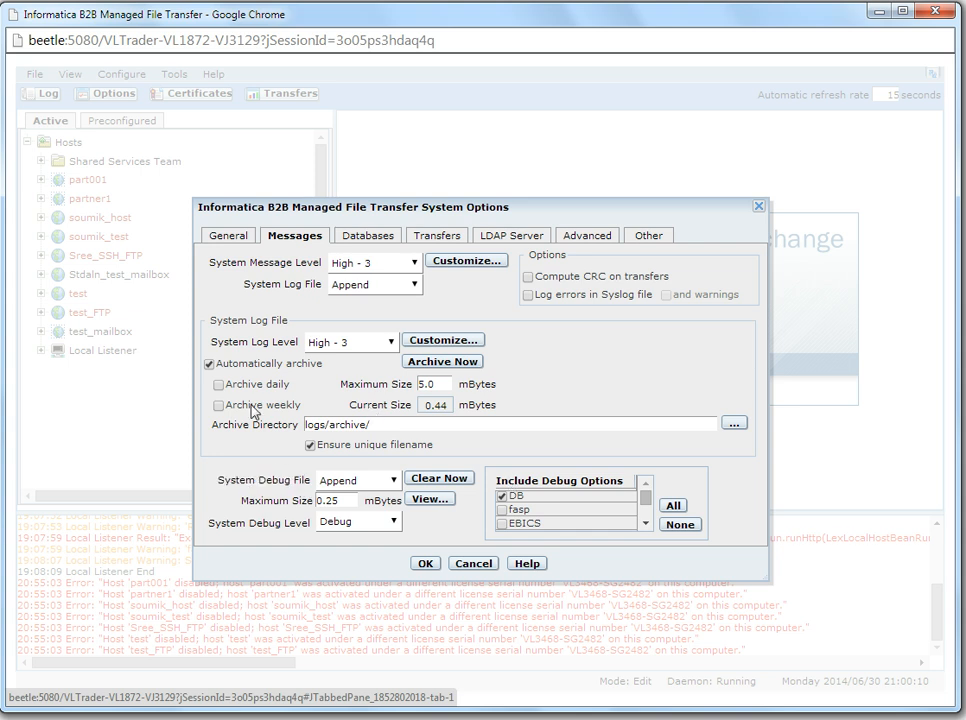
left_click_drag(213, 525, 296, 530)
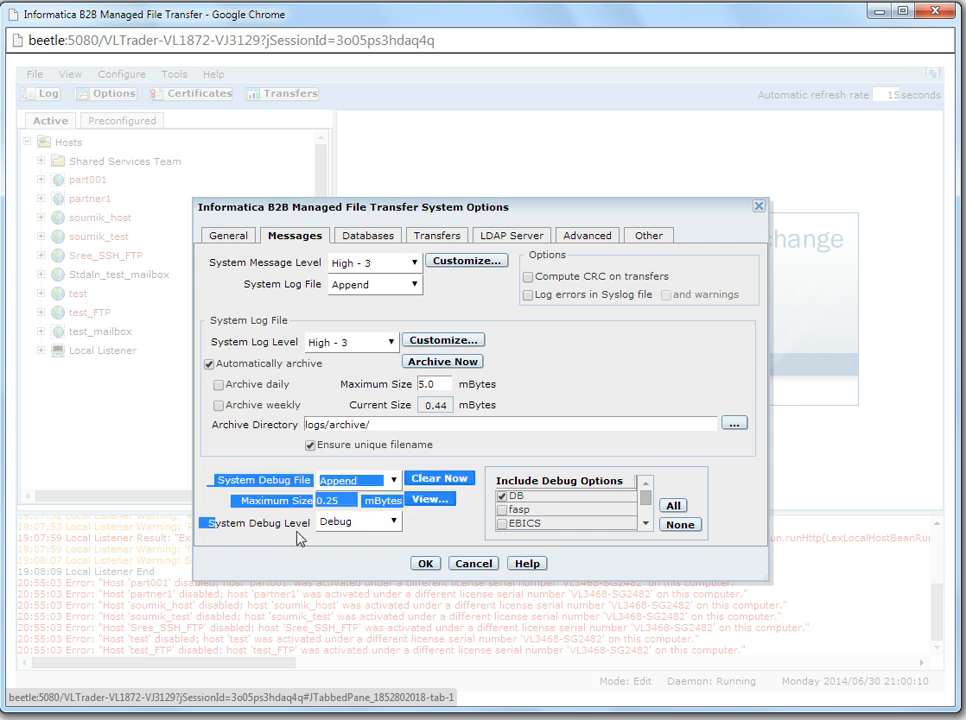
left_click(375, 533)
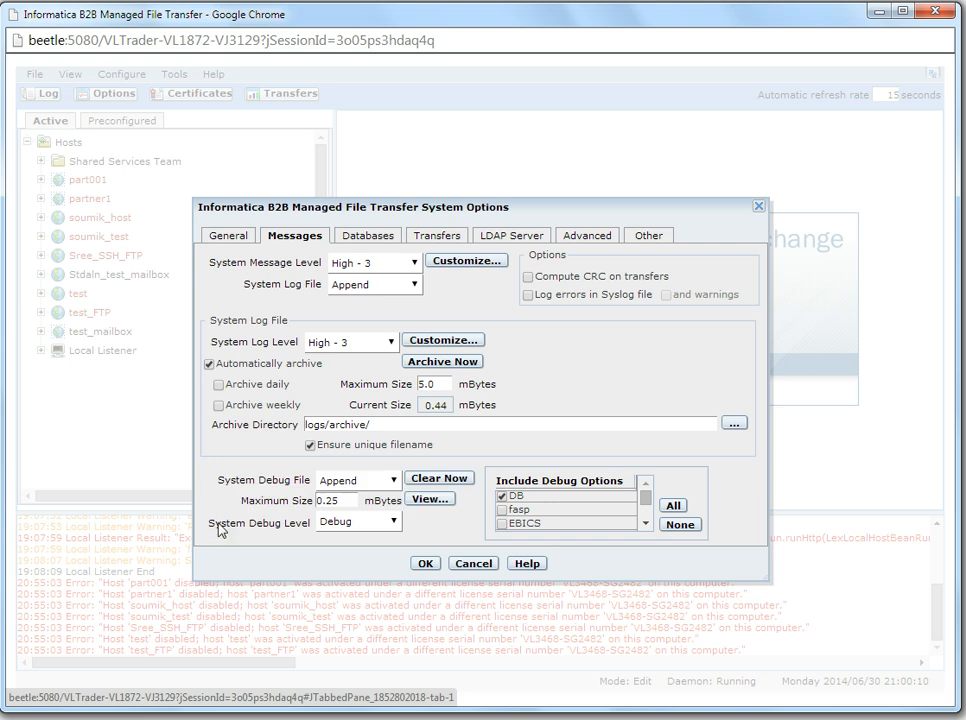
left_click_drag(213, 528, 246, 530)
left_click_drag(497, 481, 556, 482)
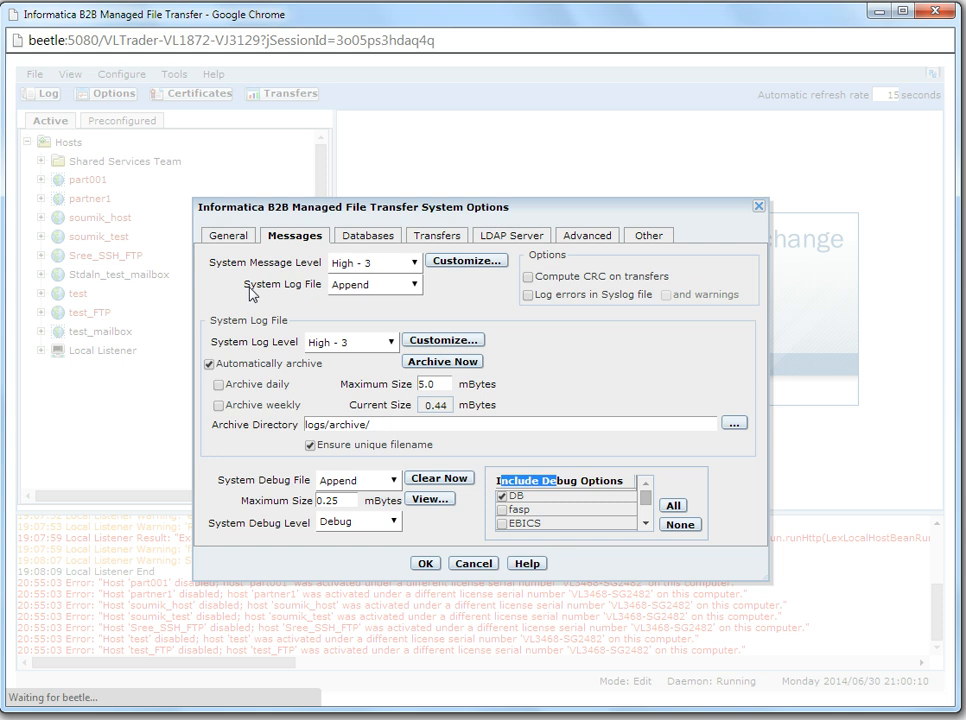
left_click_drag(251, 289, 316, 298)
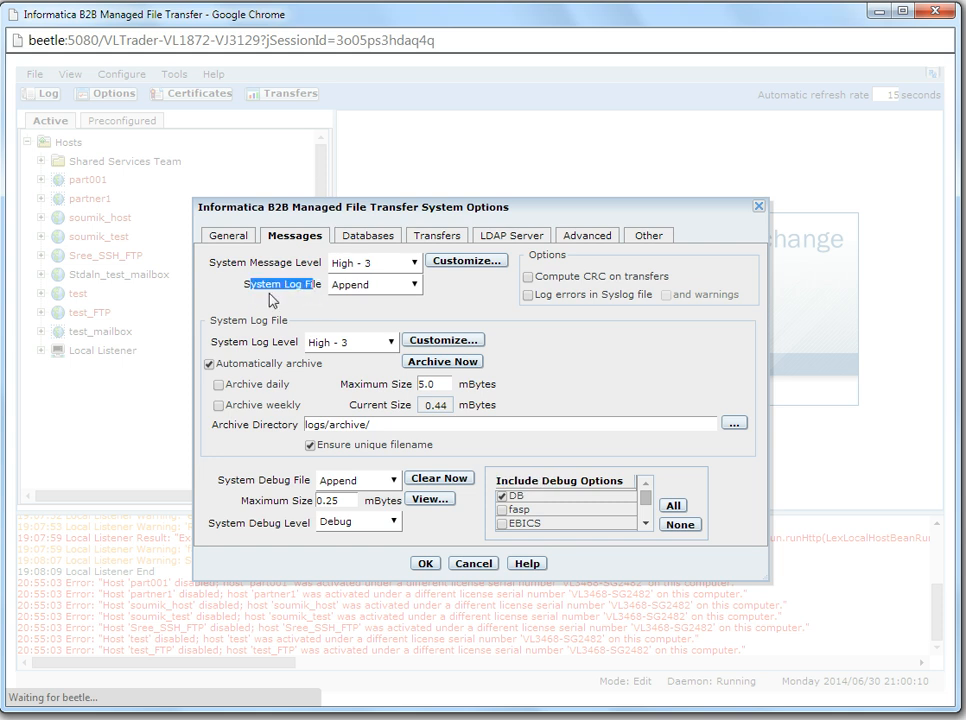
left_click(299, 301)
left_click(363, 285)
left_click(326, 290)
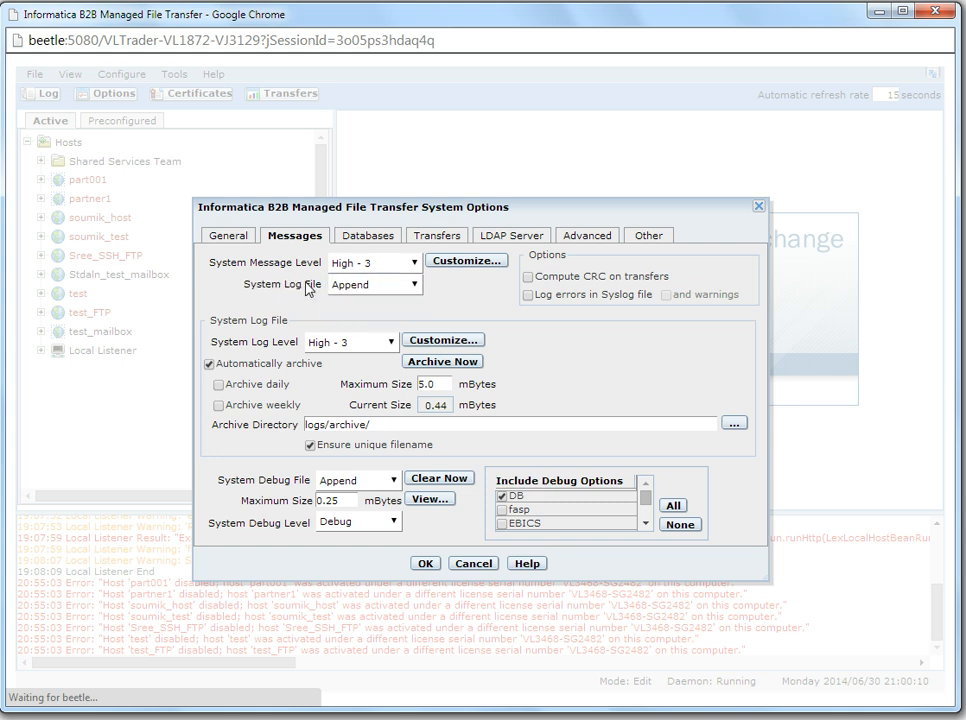
Set the System Message Level to High - 3 and view the available System Debug Level choices.
left_click_drag(214, 263, 296, 268)
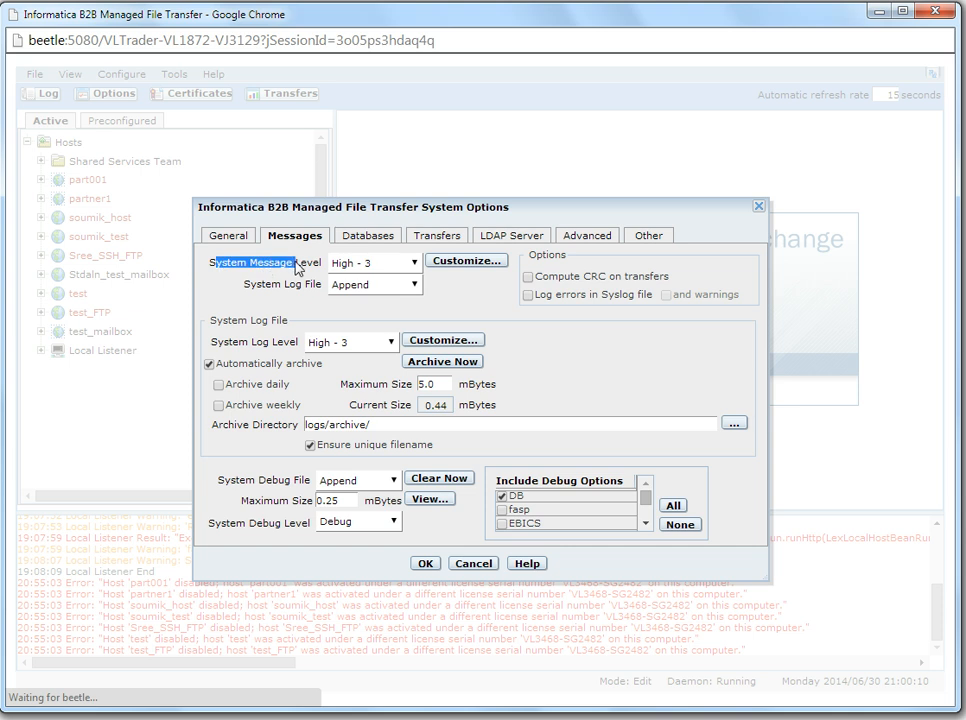
left_click(233, 289)
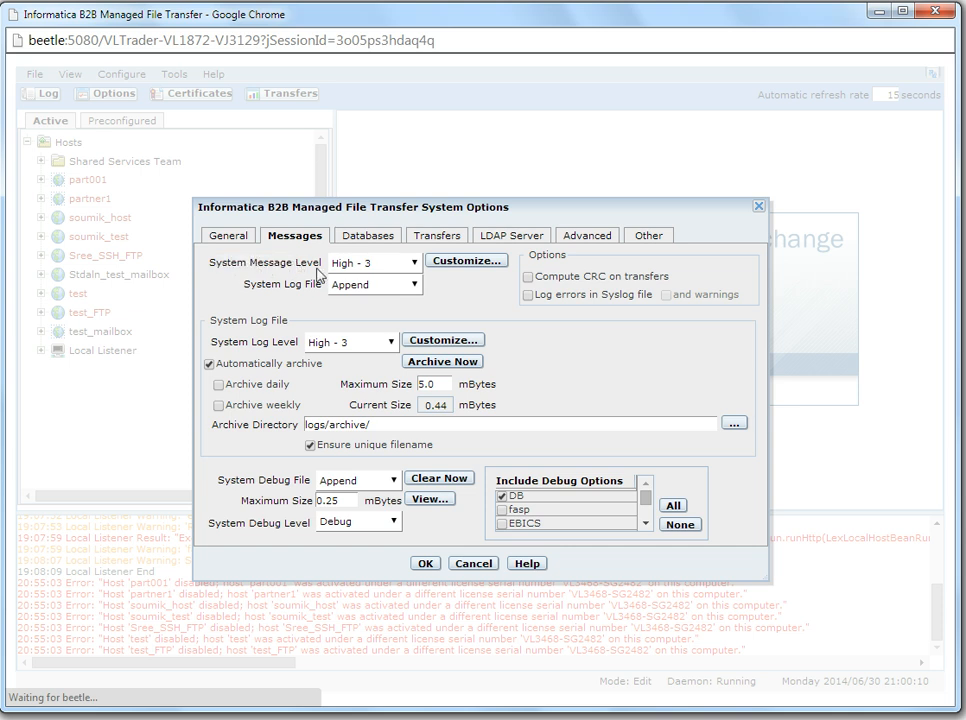
left_click(360, 268)
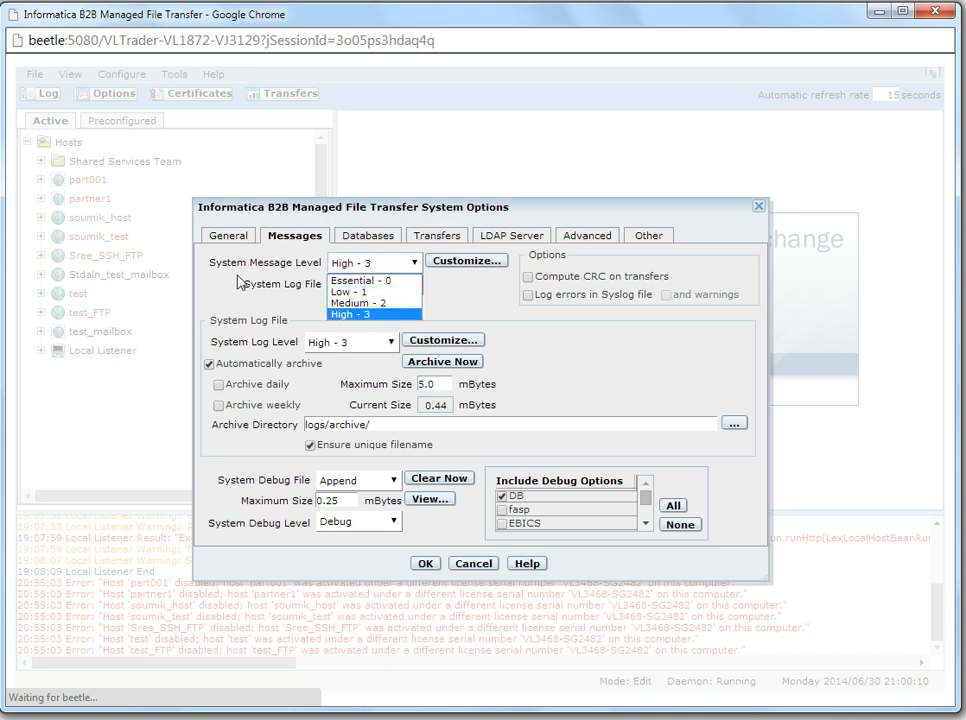
left_click(355, 316)
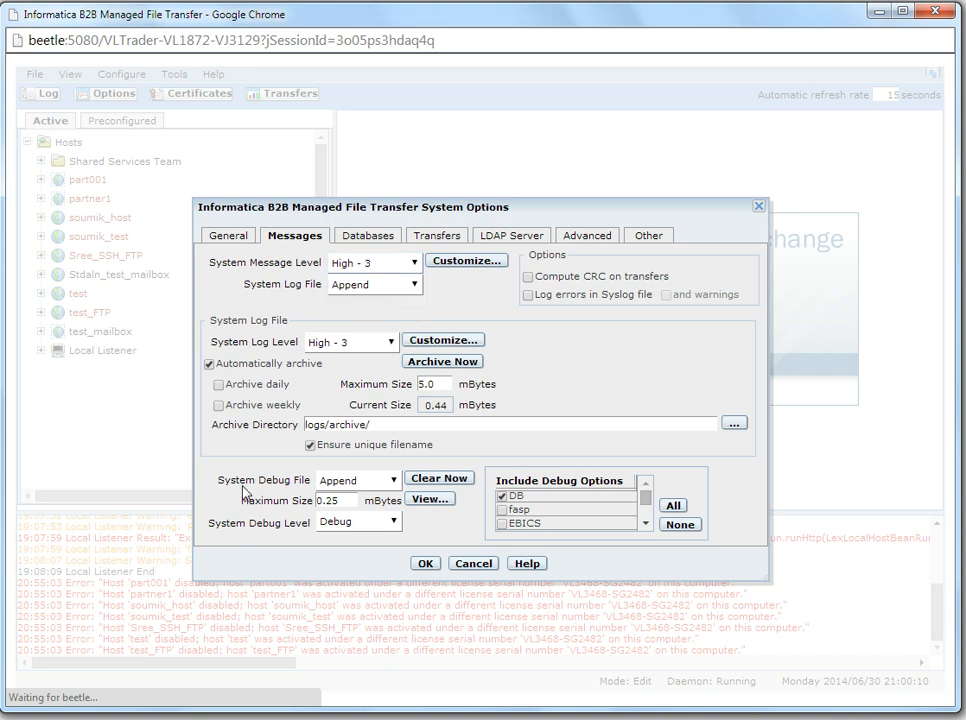
left_click(338, 529)
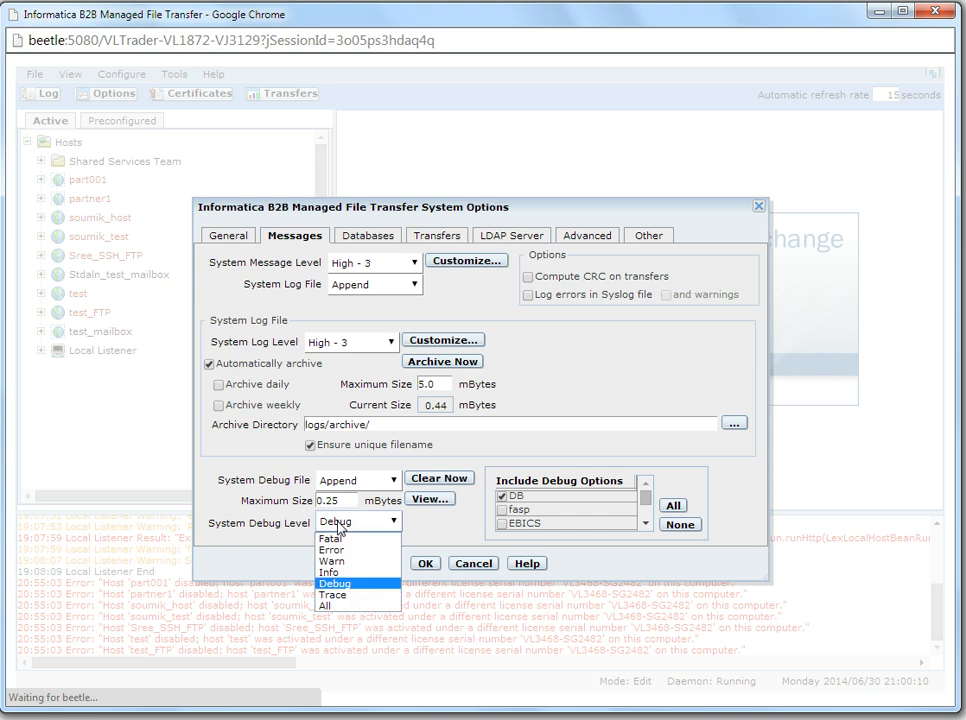
left_click(196, 518)
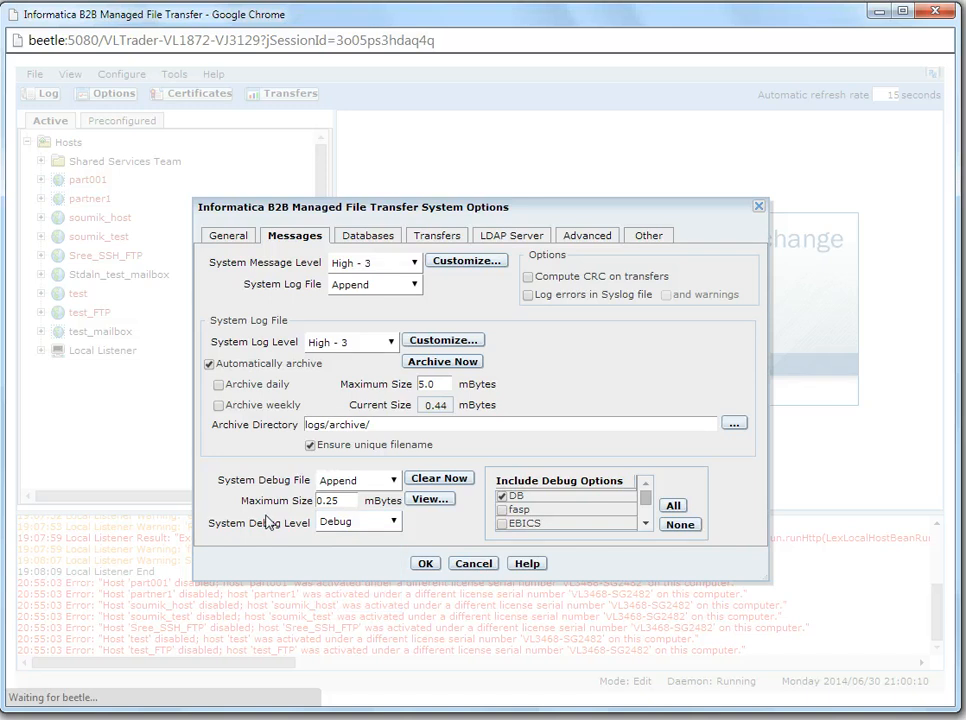
Clear the HTTP debug option and look through the rest of the debug options list.
left_click(645, 526)
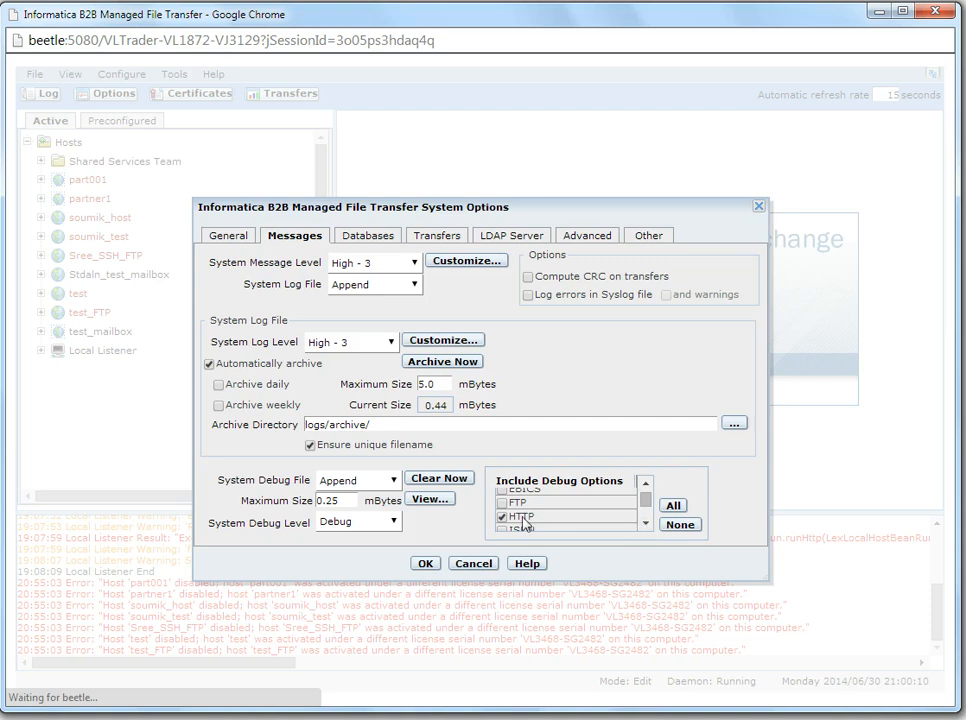
left_click(502, 516)
left_click(645, 524)
left_click(645, 524)
left_click(645, 524)
left_click(645, 524)
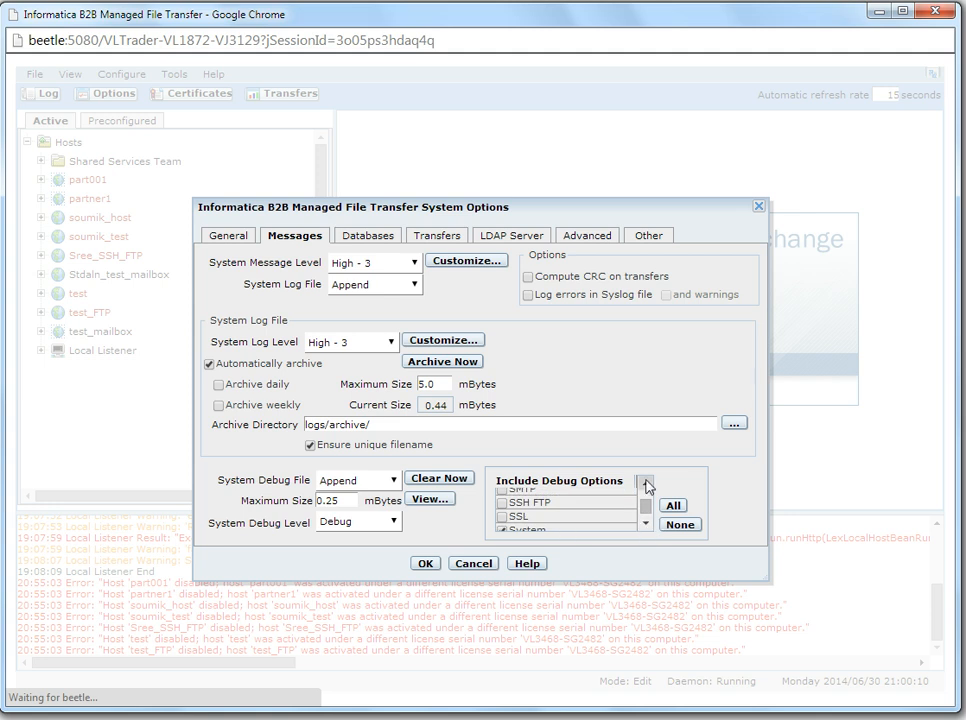
left_click(645, 485)
left_click(645, 485)
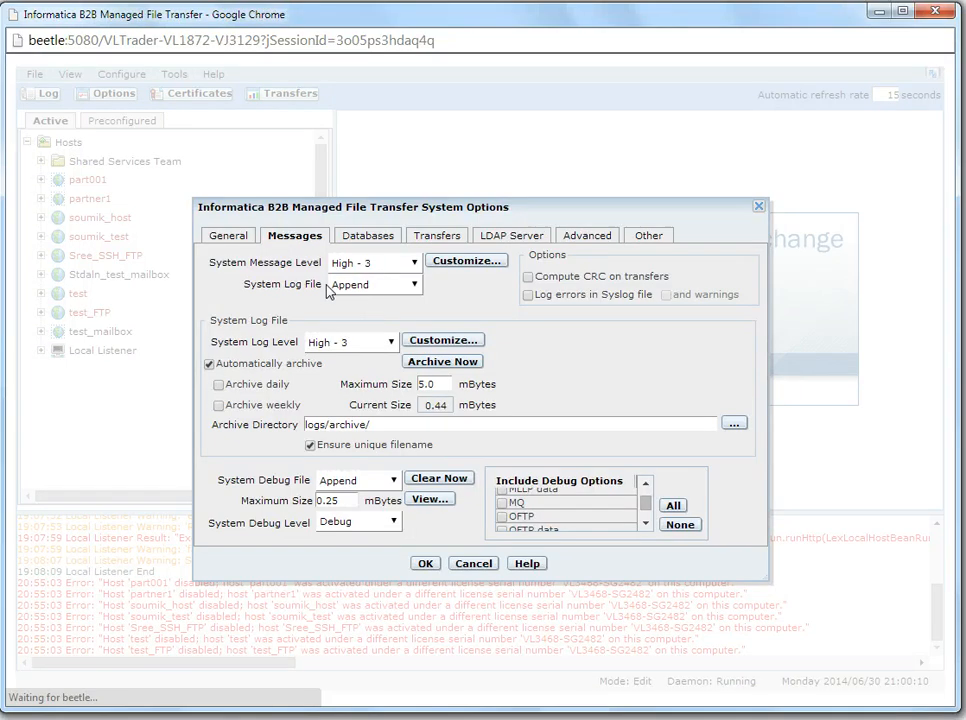
Review the choices offered for the System Message Level and the System Debug Level.
left_click(373, 265)
left_click(380, 270)
left_click(343, 524)
left_click(344, 525)
Include HTTP in the debug options and look through the protocols listed below it.
left_click_drag(646, 513, 647, 496)
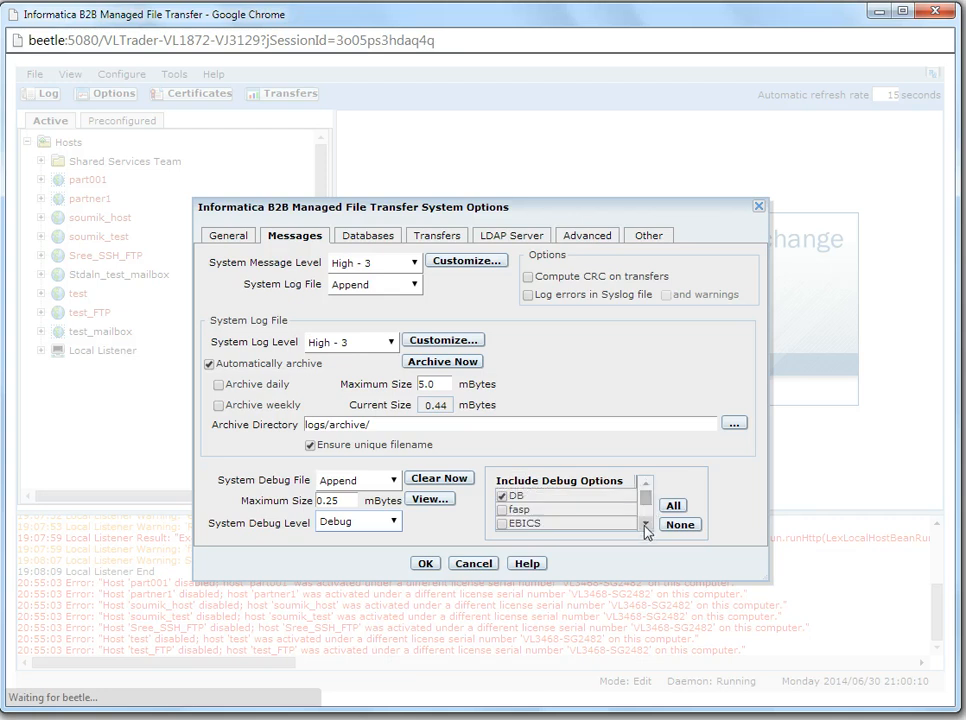
left_click(647, 524)
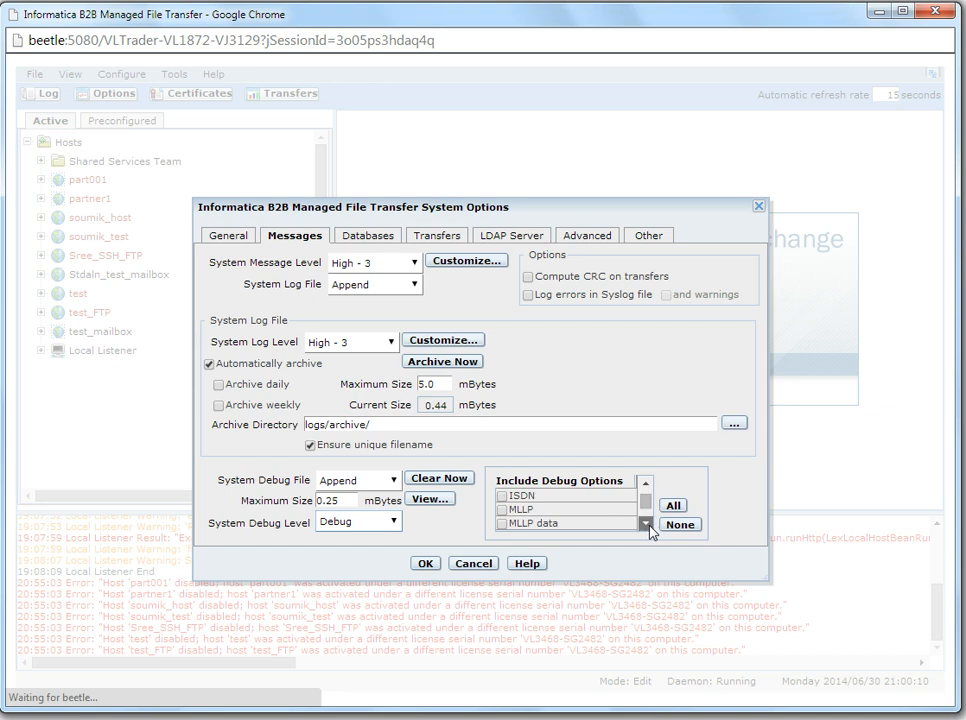
left_click(648, 484)
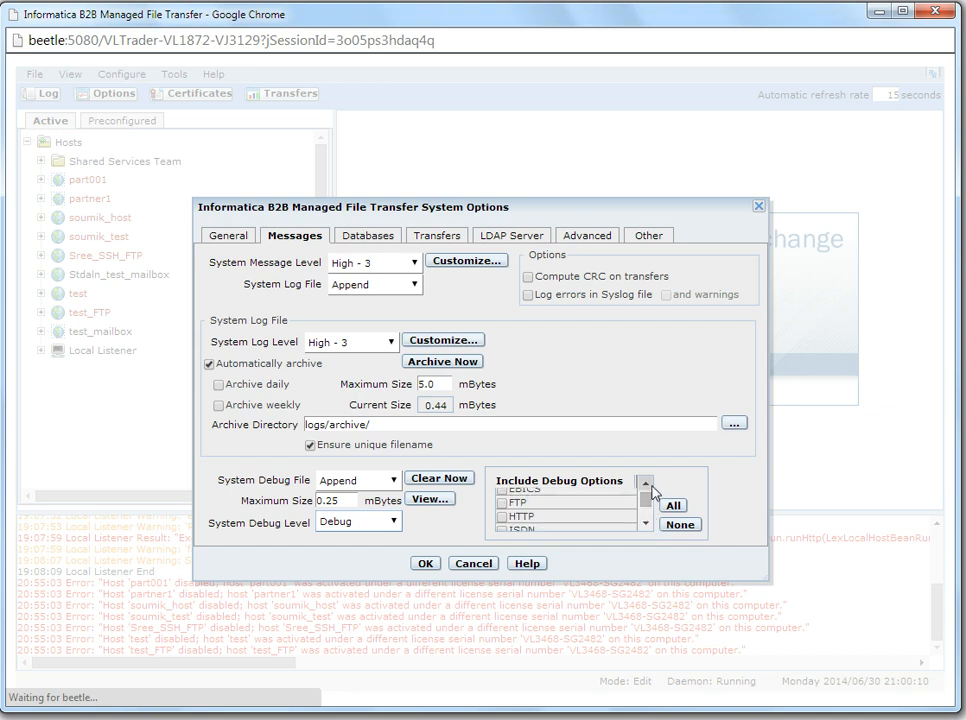
left_click(508, 518)
left_click(646, 524)
left_click(646, 524)
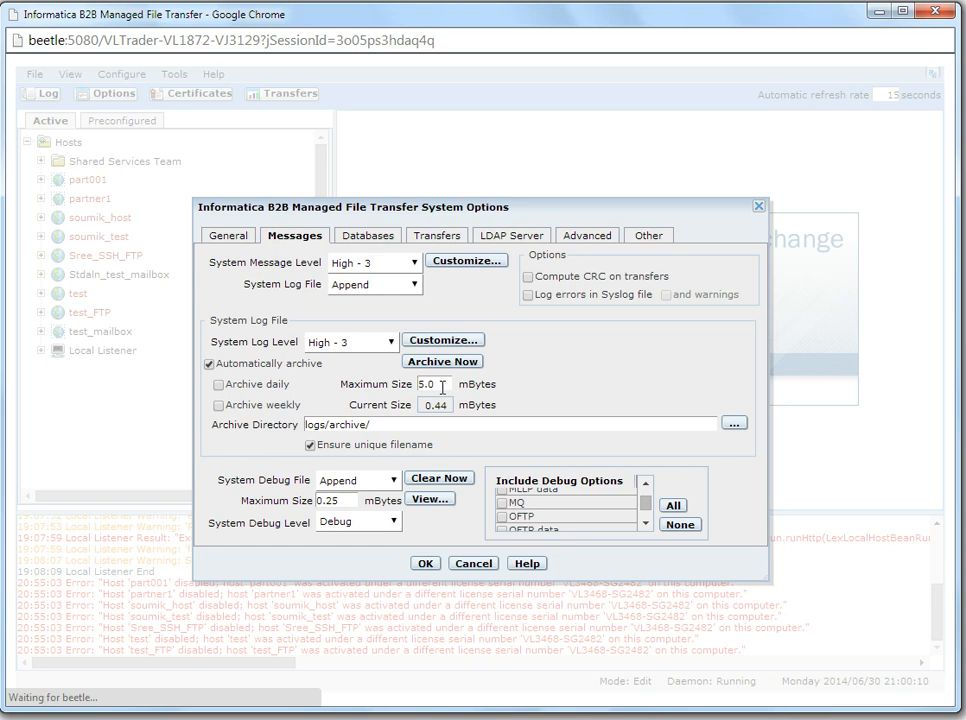
Select the system debug file's Maximum Size value and save the system options.
left_click(341, 500)
double_click(341, 500)
left_click(426, 565)
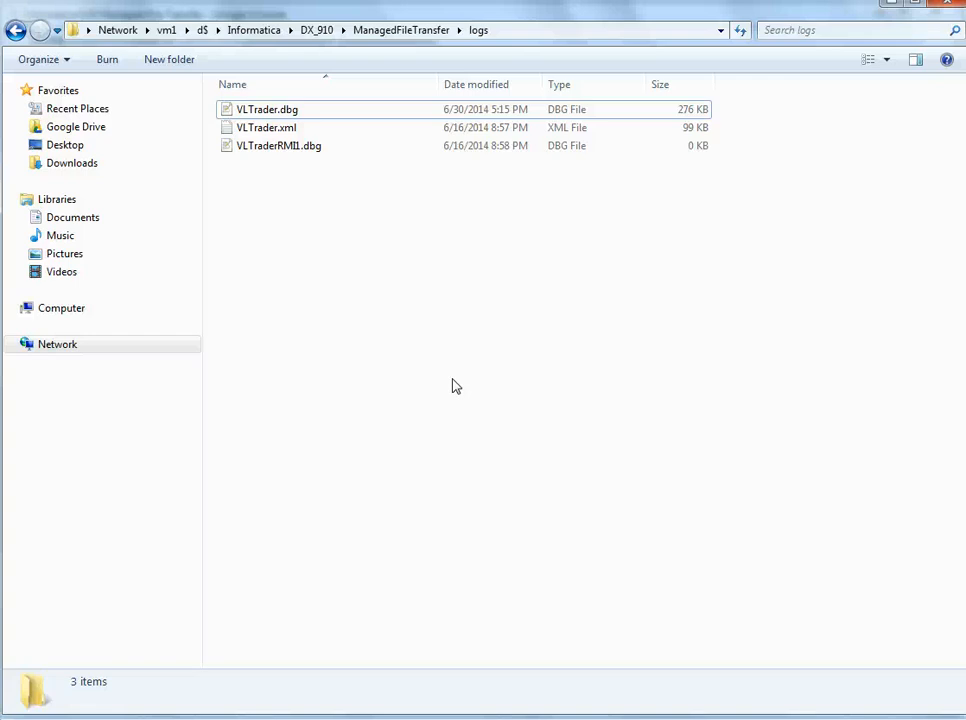
In Windows Explorer, examine the VLTrader debug and XML log files in the ManagedFileTransfer logs folder.
left_click(597, 35)
left_click(270, 272)
left_click(266, 129)
left_click_drag(345, 241, 222, 95)
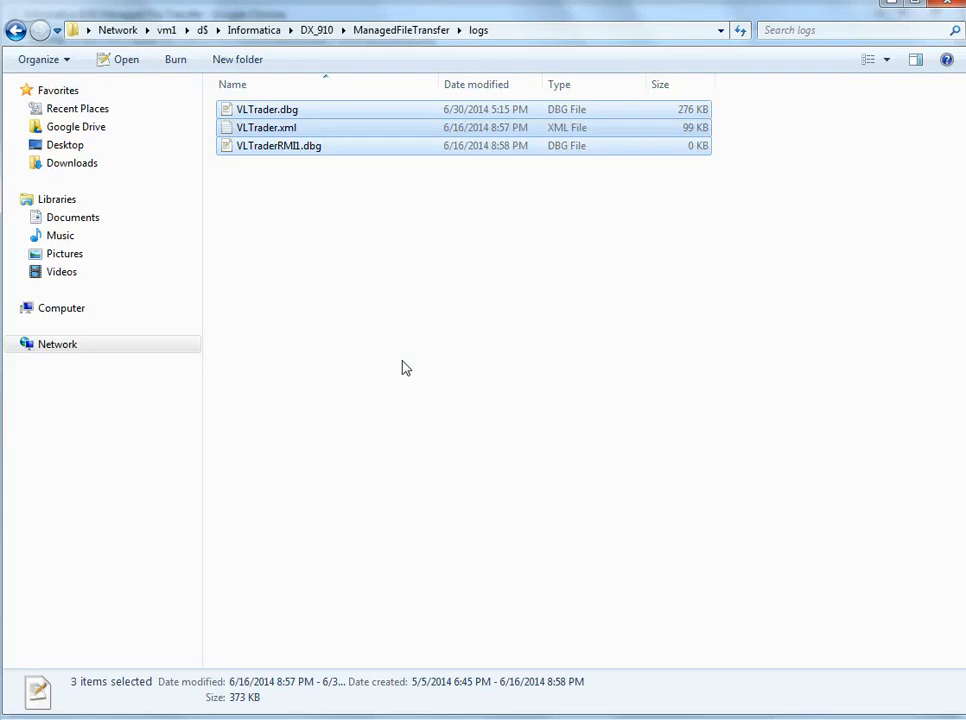
left_click(410, 263)
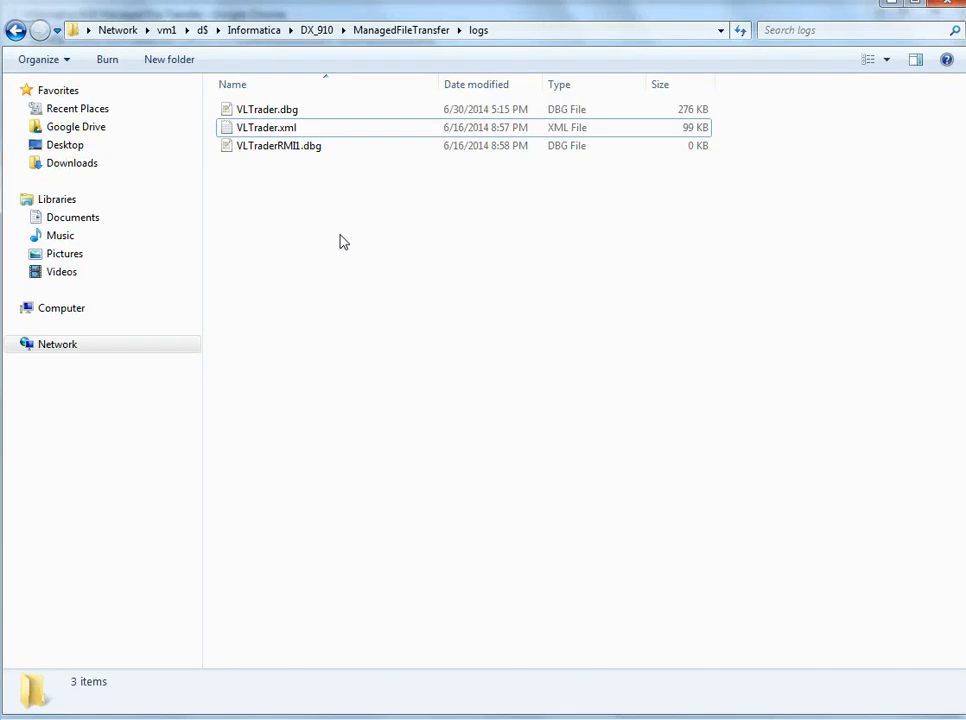
left_click_drag(452, 298, 224, 100)
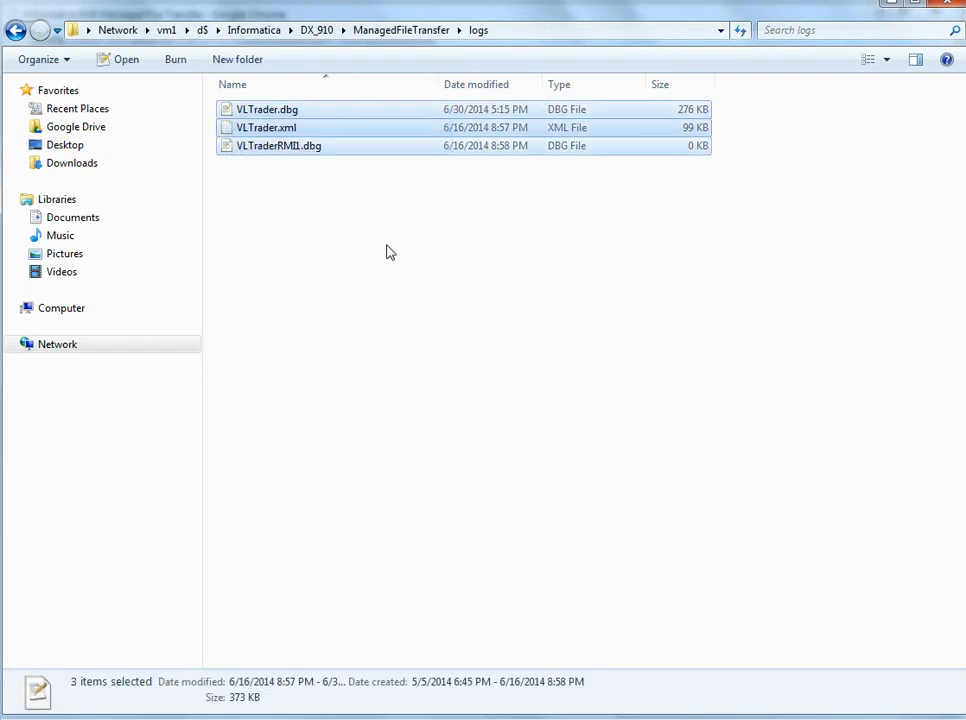
left_click(350, 344)
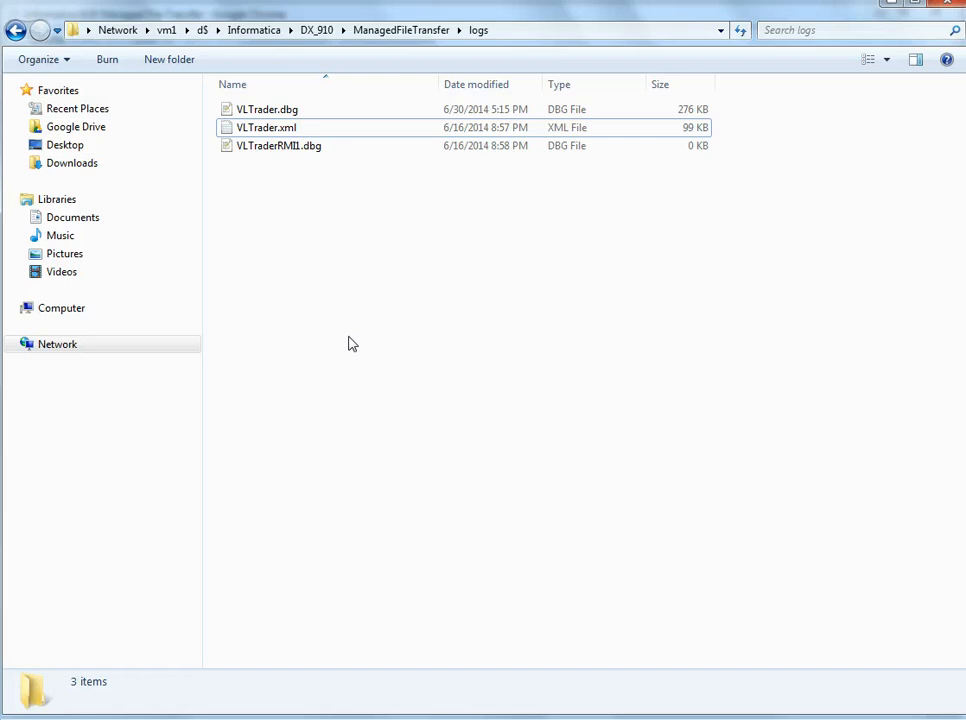
left_click_drag(334, 209, 224, 97)
left_click(308, 382)
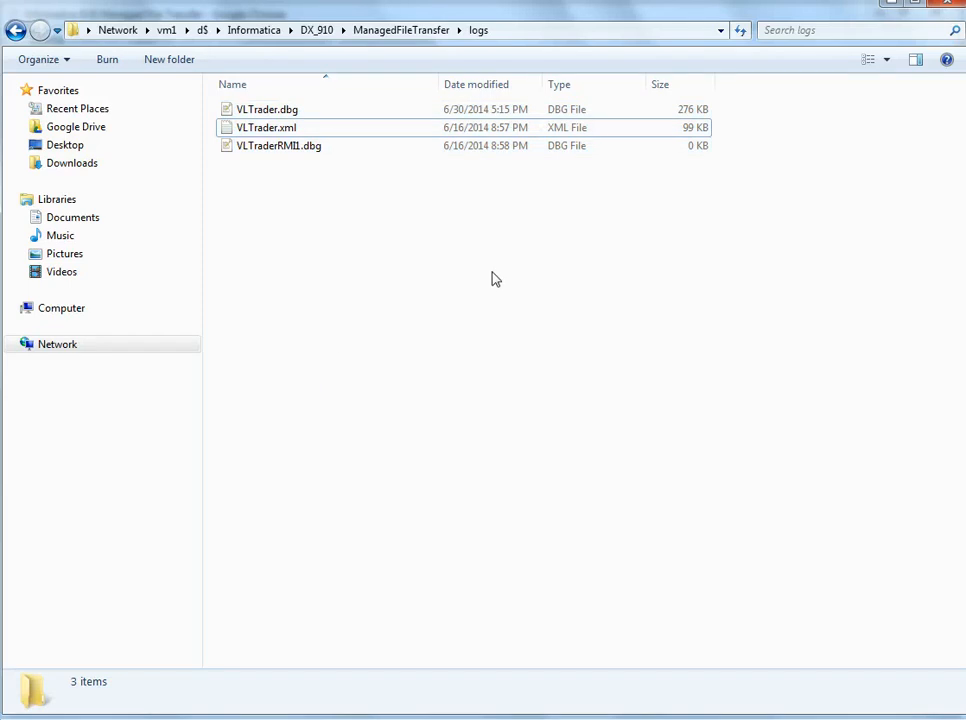